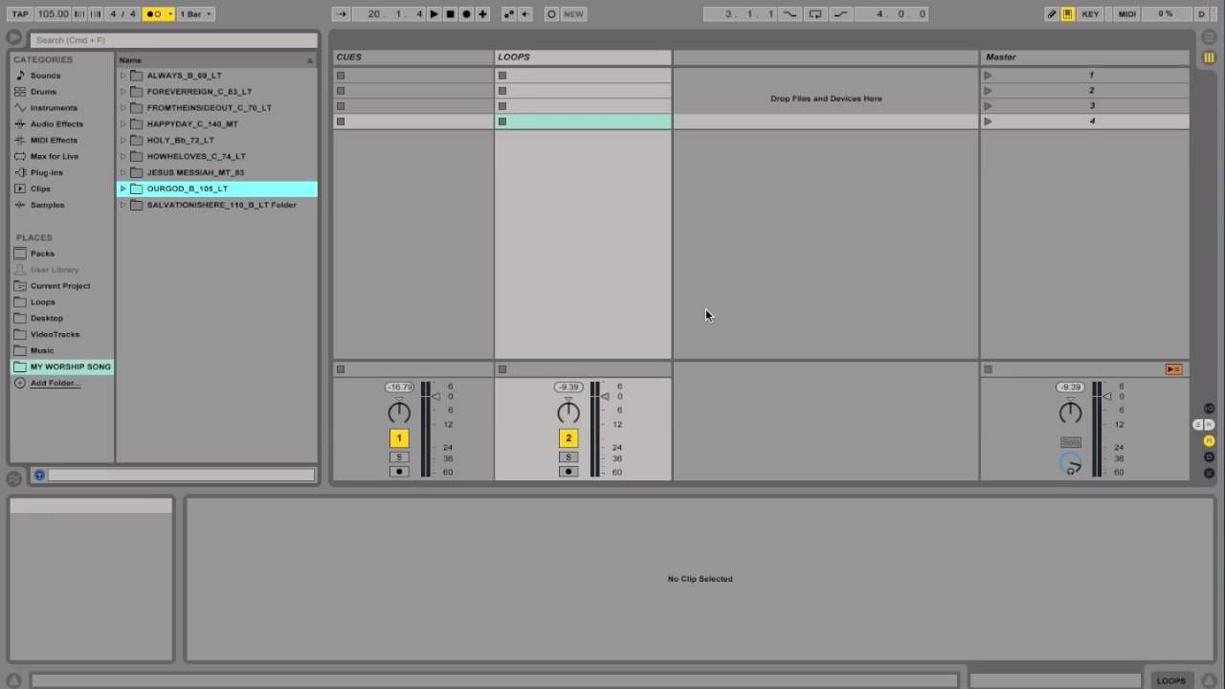
Select the CUES and LOOPS tracks in Session View.
click(421, 58)
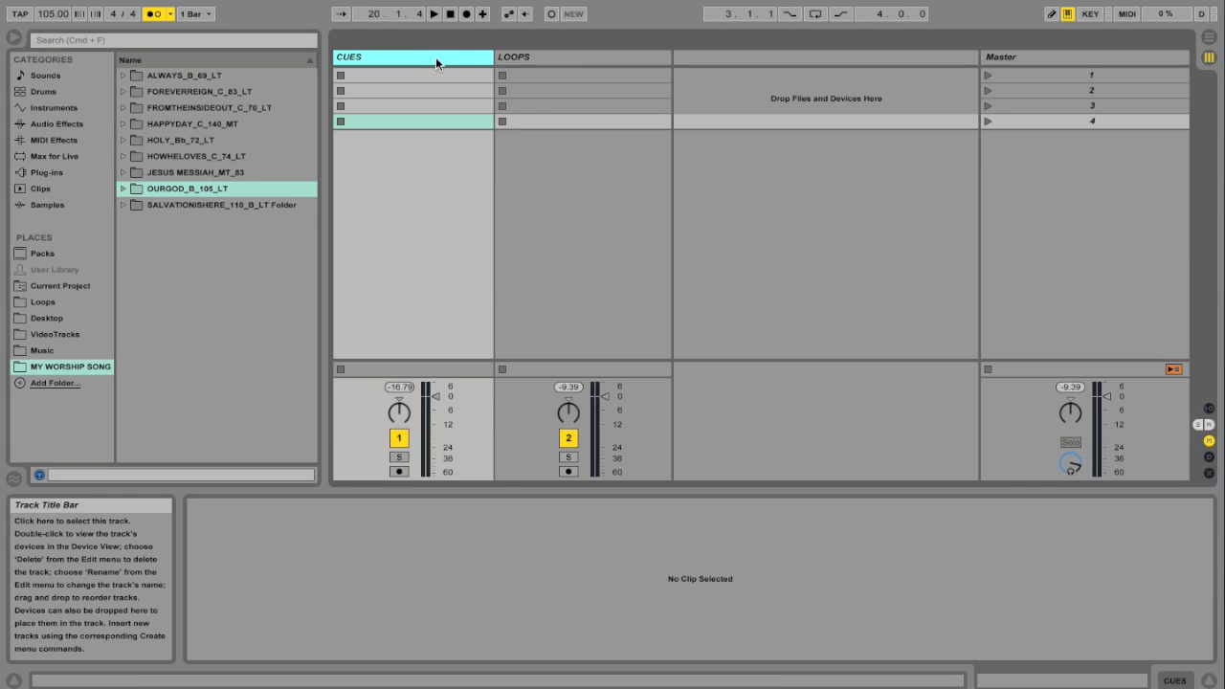
click(551, 58)
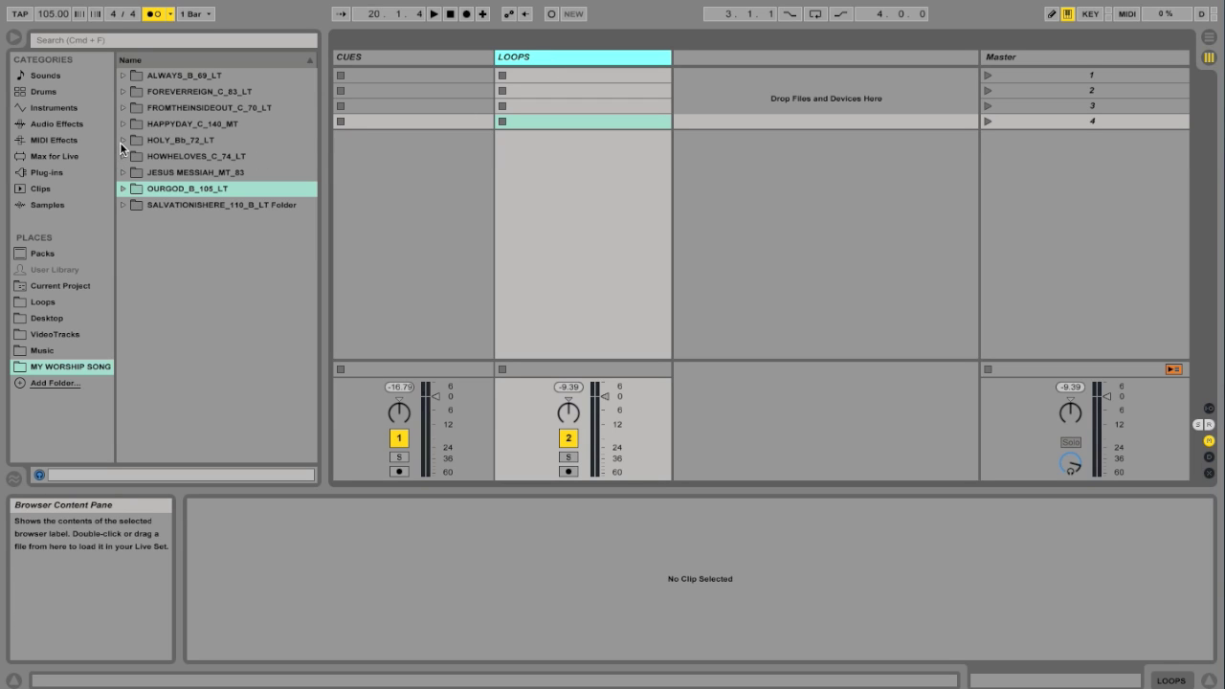
Load the FOREVERREIGN_C_83 cues file into the CUES track and the stereo file into LOOPS.
click(122, 91)
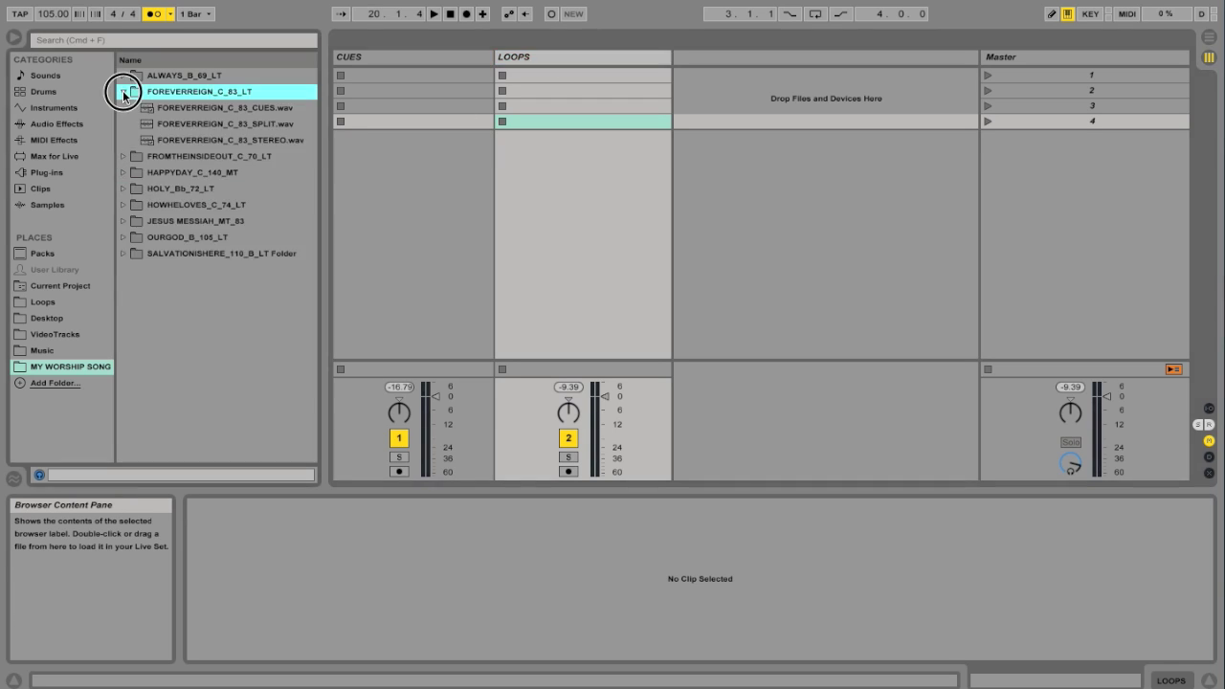
click(197, 111)
drag(197, 111, 385, 76)
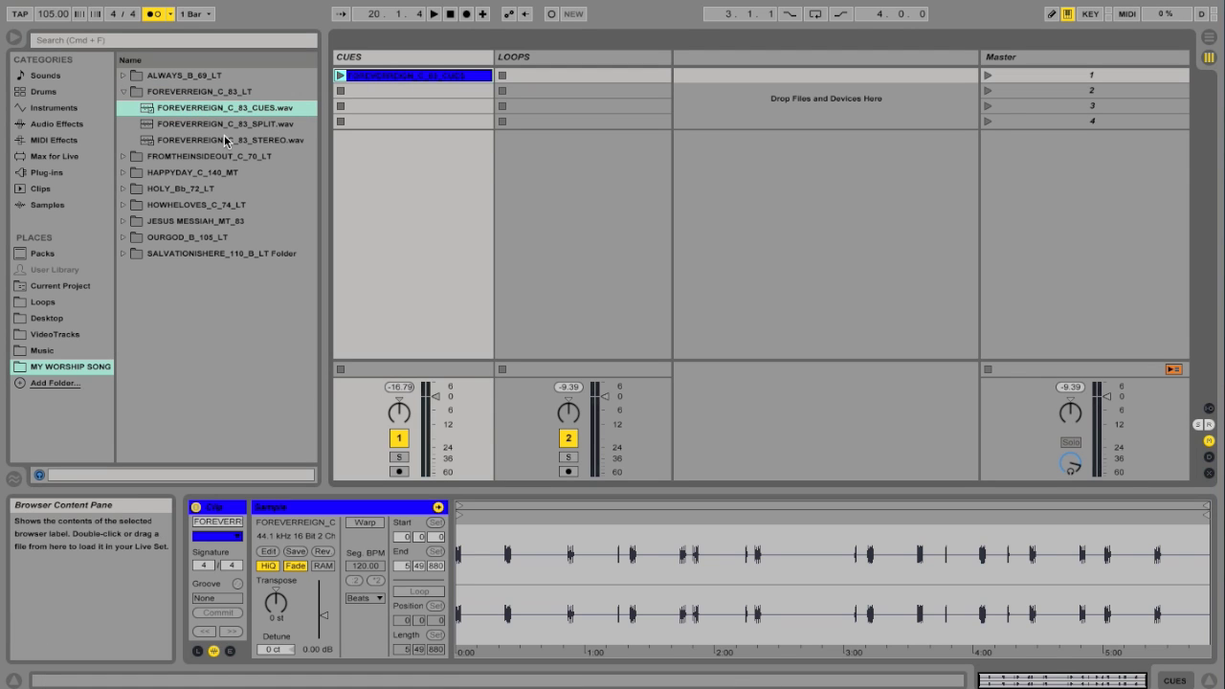
drag(211, 140, 535, 77)
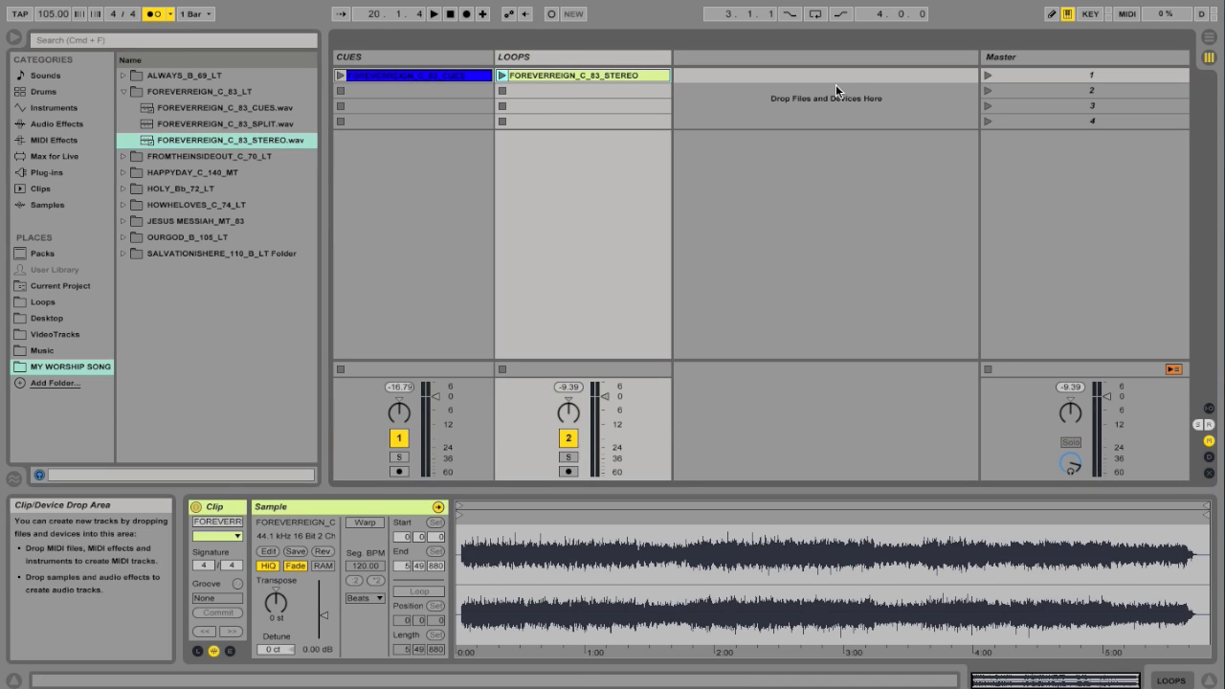
Rename the first scene to 'Forever Reign'.
click(1052, 75)
right_click(1059, 72)
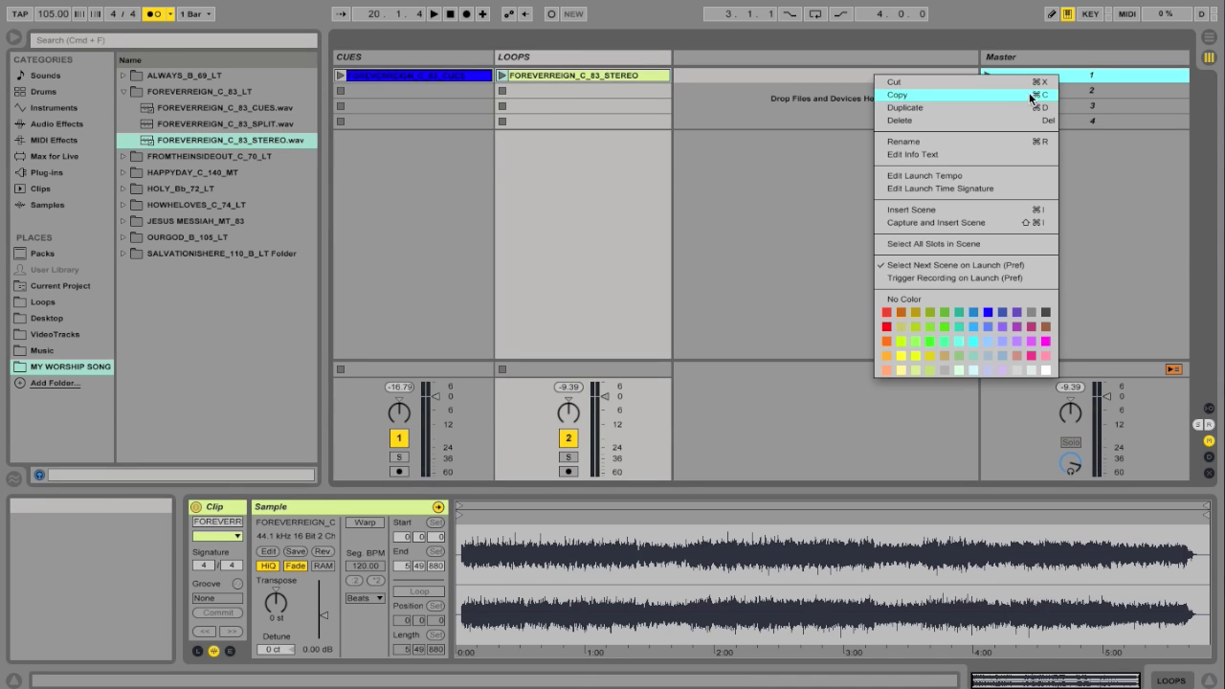
click(976, 143)
text(For)
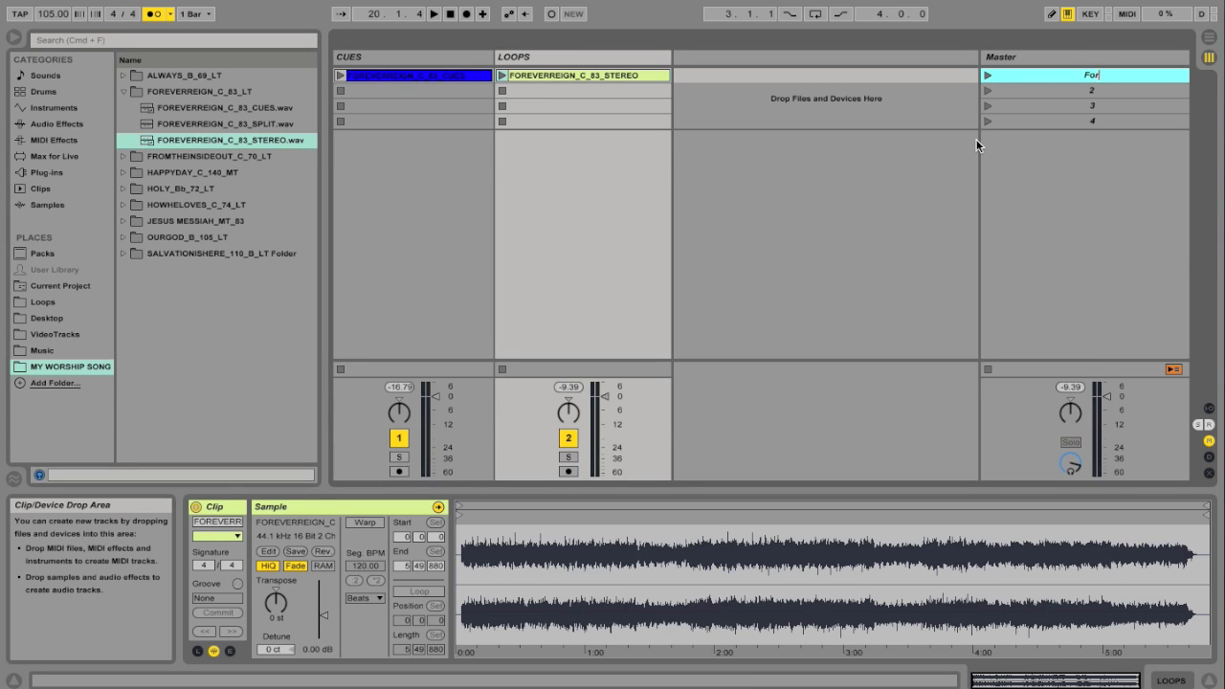
text(ever Reign)
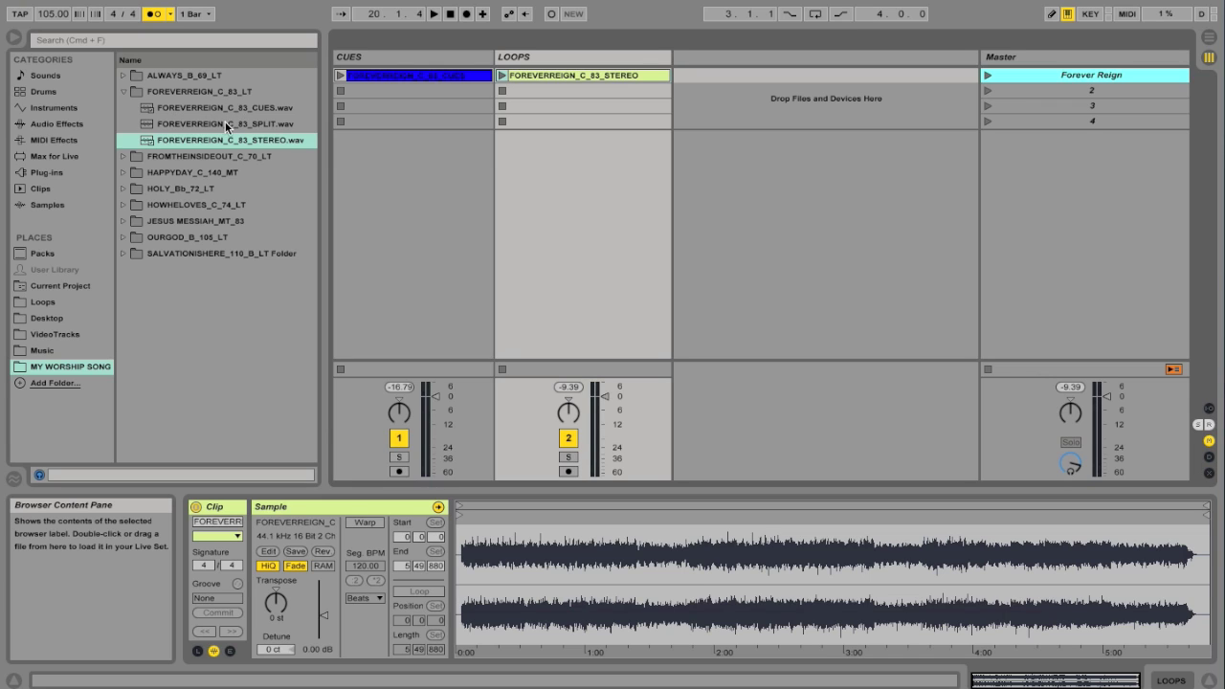
Give the Forever Reign scene an 83 BPM launch tempo and launch it.
right_click(1119, 74)
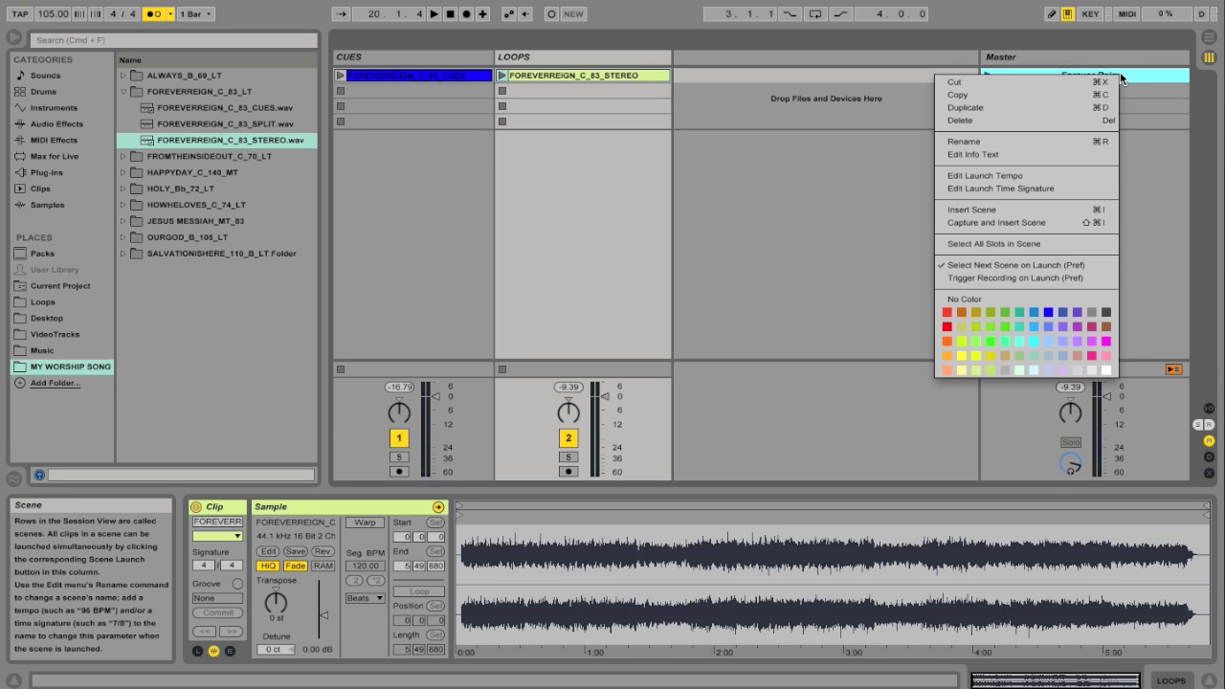
click(1017, 175)
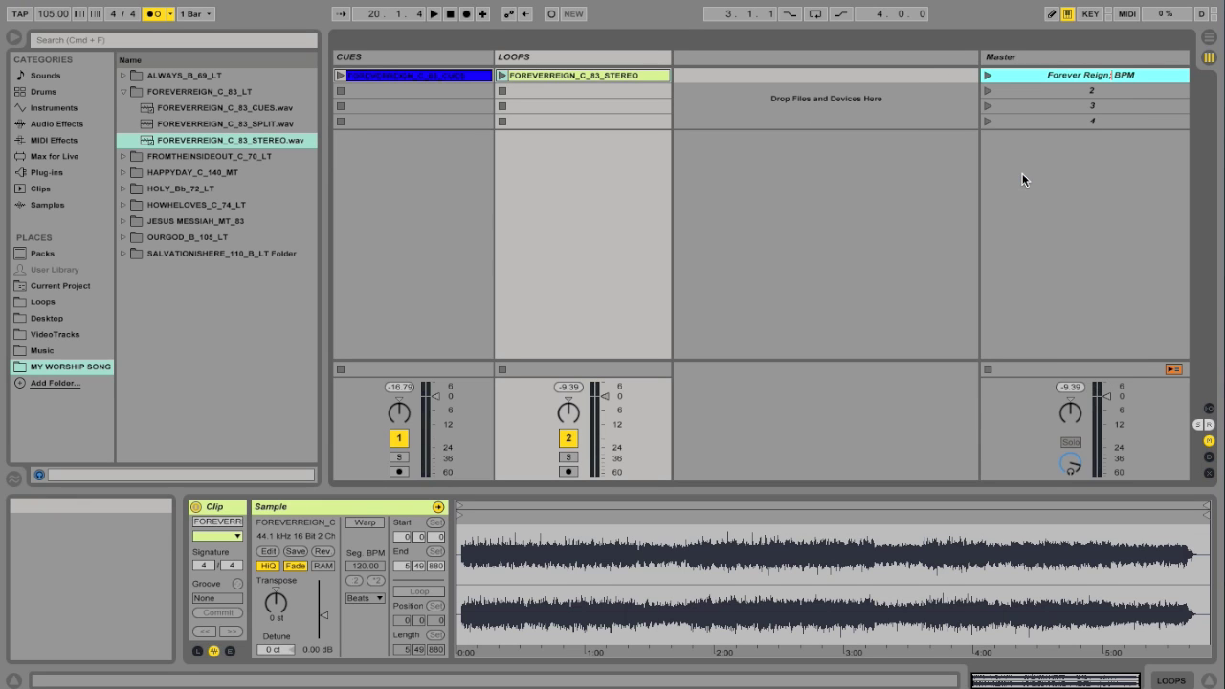
text(83)
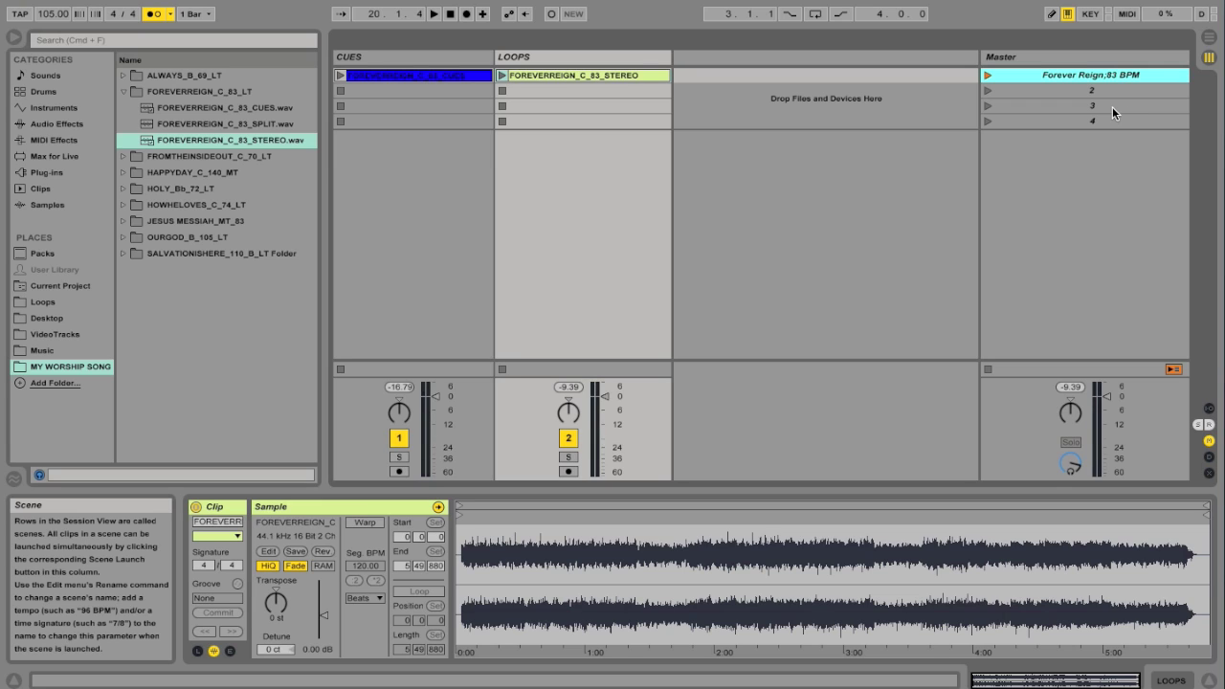
click(989, 76)
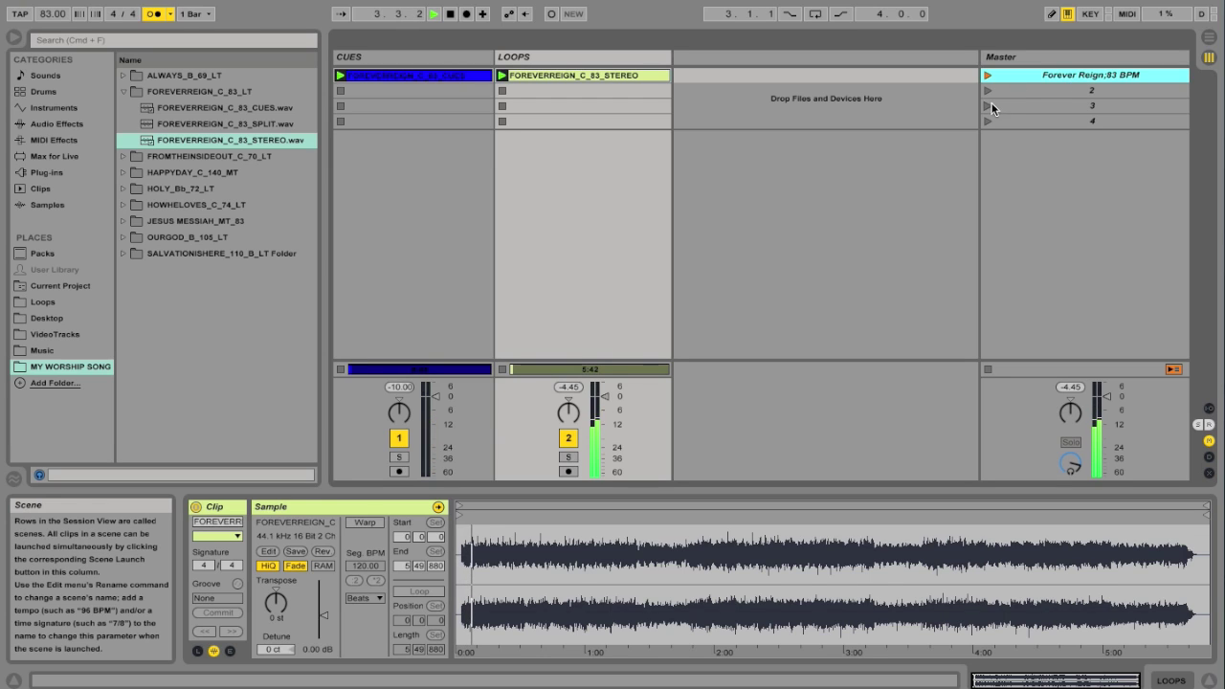
Change the scene's launch tempo to 90 BPM and relaunch it.
right_click(1109, 75)
click(1017, 179)
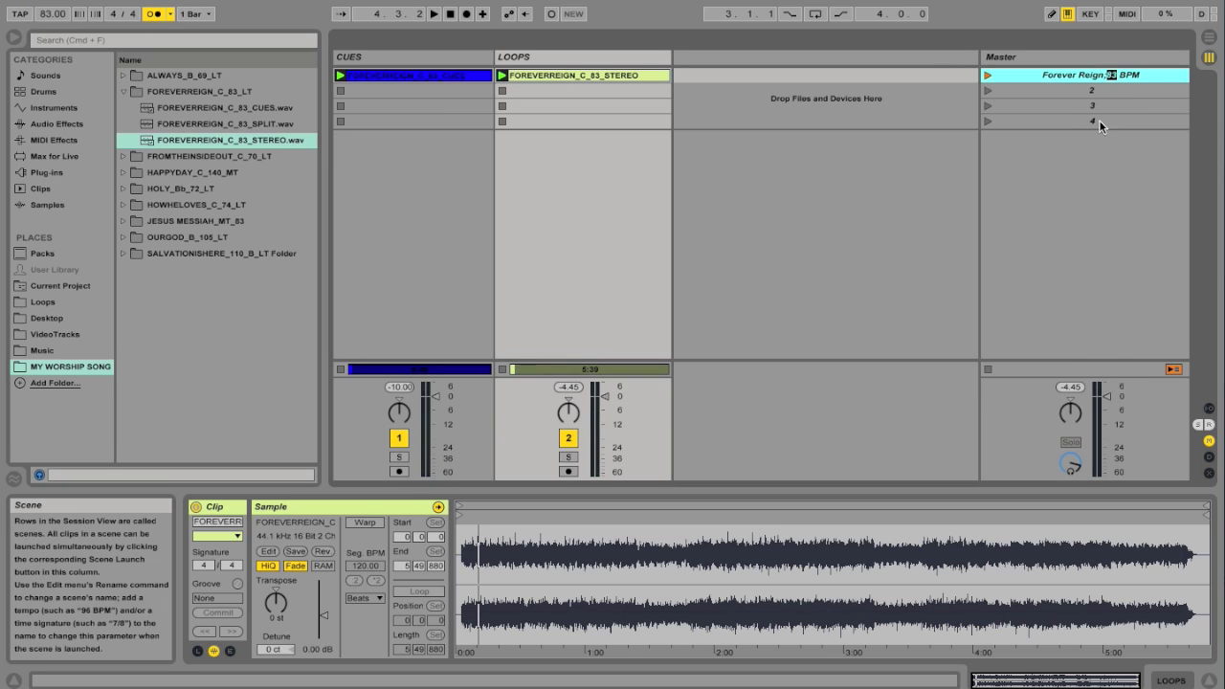
text(90)
key(Return)
click(988, 75)
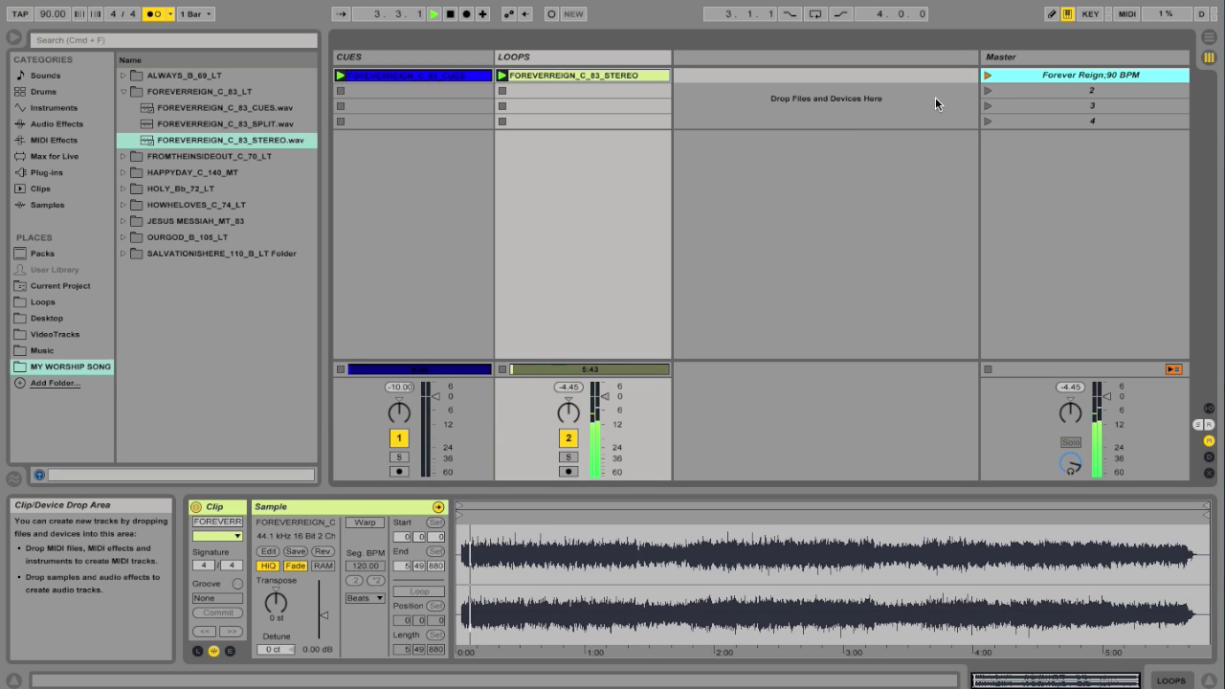
right_click(1108, 77)
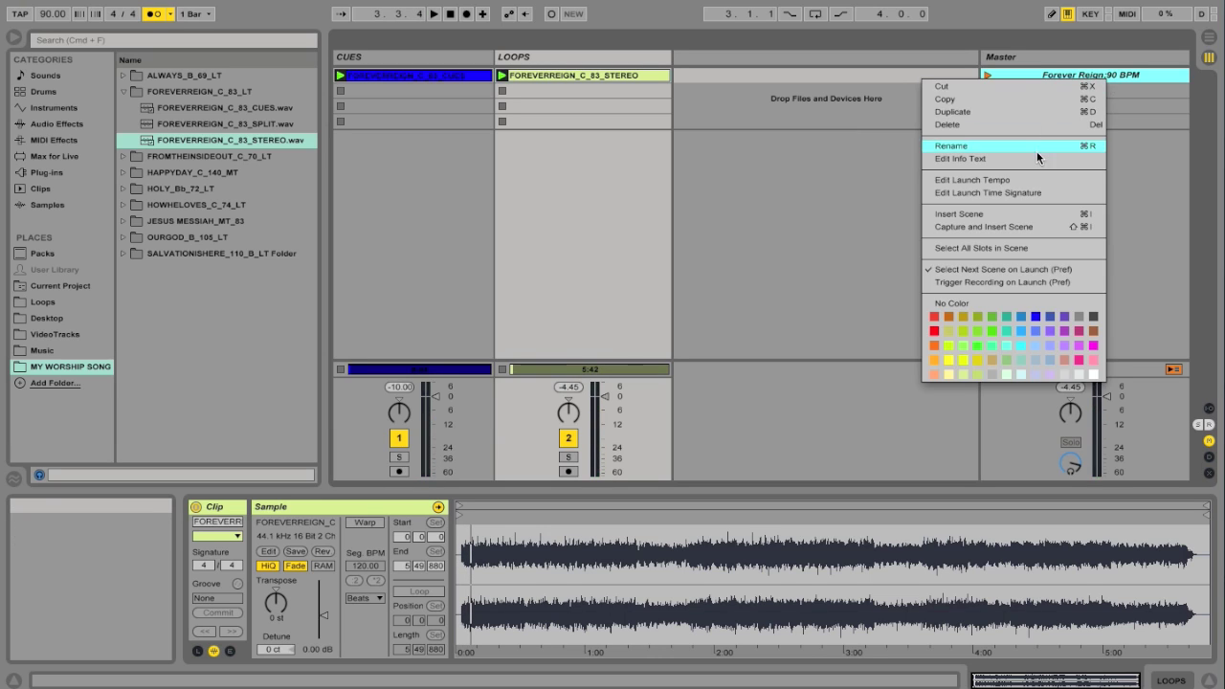
Set the Forever Reign scene's launch tempo back to 83 BPM.
click(1034, 175)
text(83)
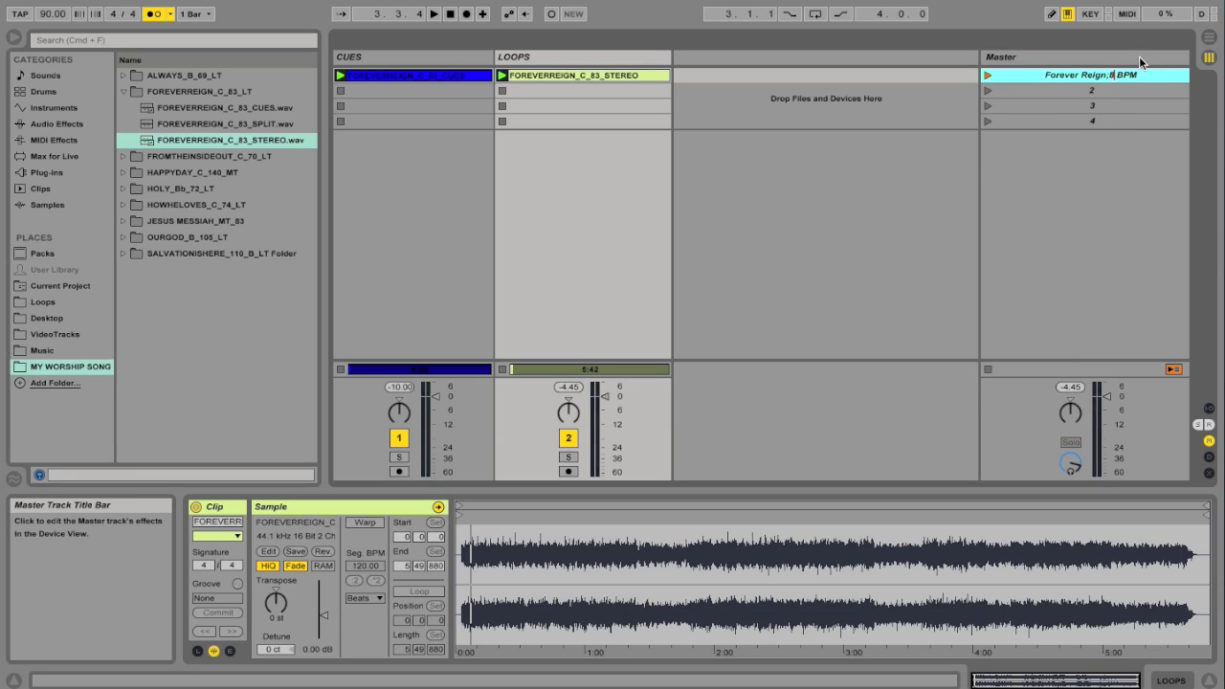
key(Return)
Reselect the Forever Reign scene and show the FOREVERREIGN_C_83_STEREO clip in Clip View.
click(1132, 90)
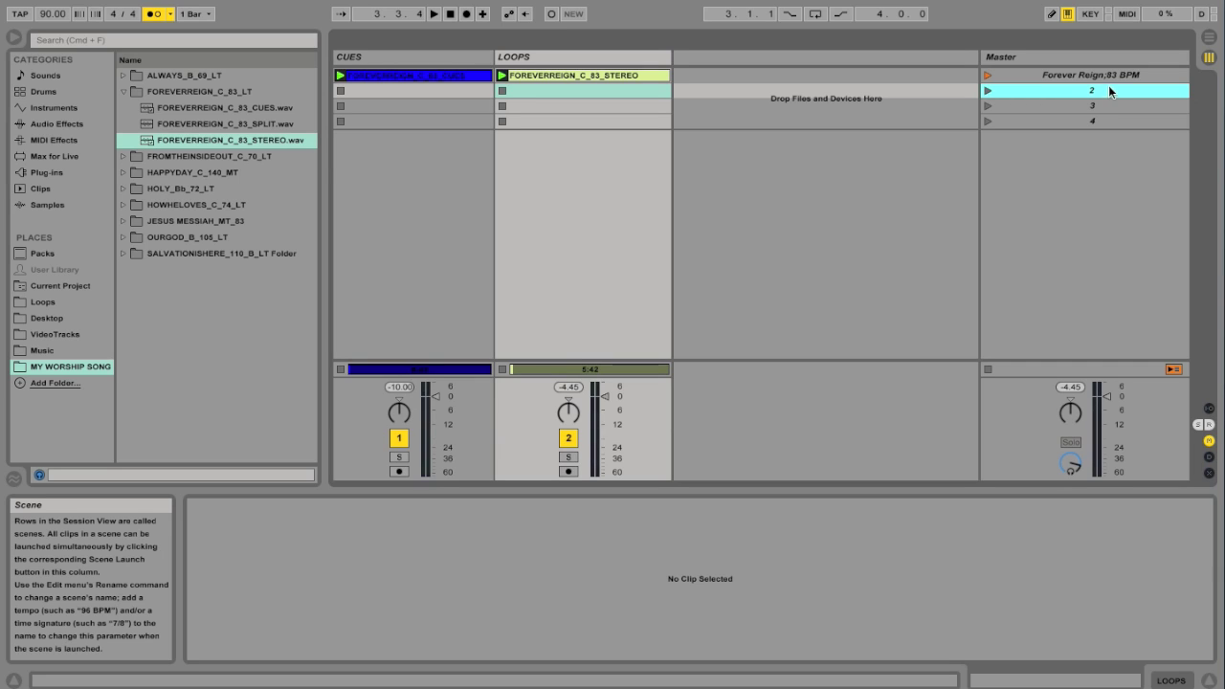
click(1109, 78)
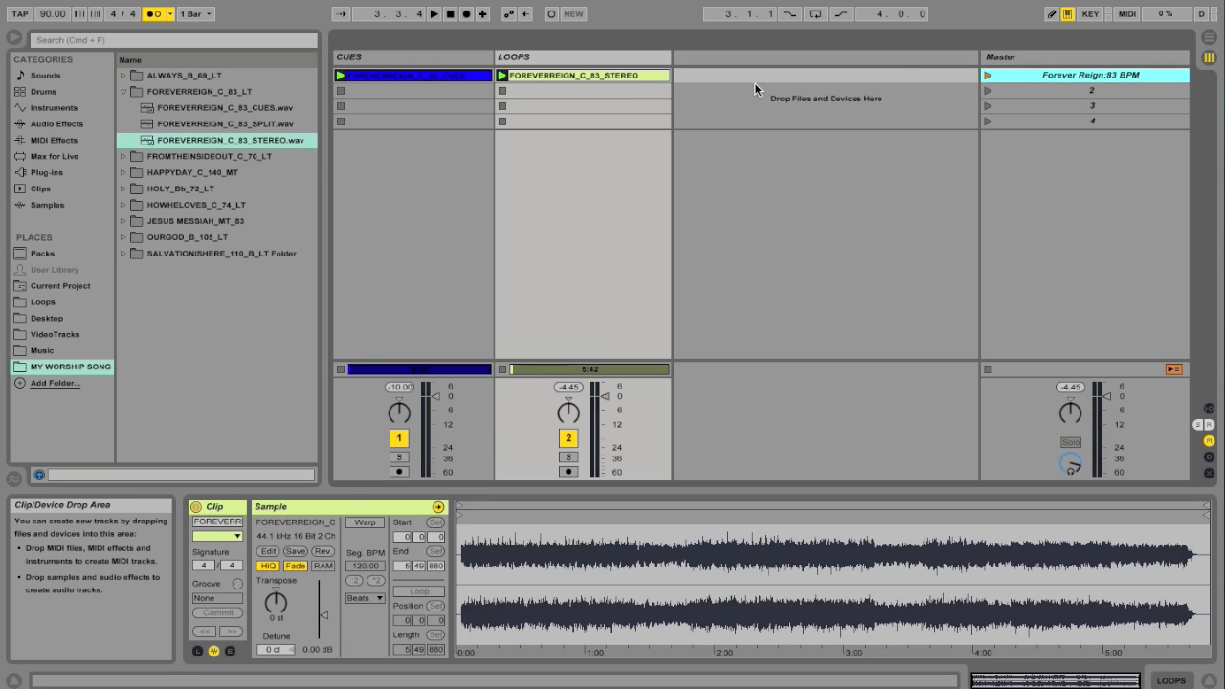
click(607, 83)
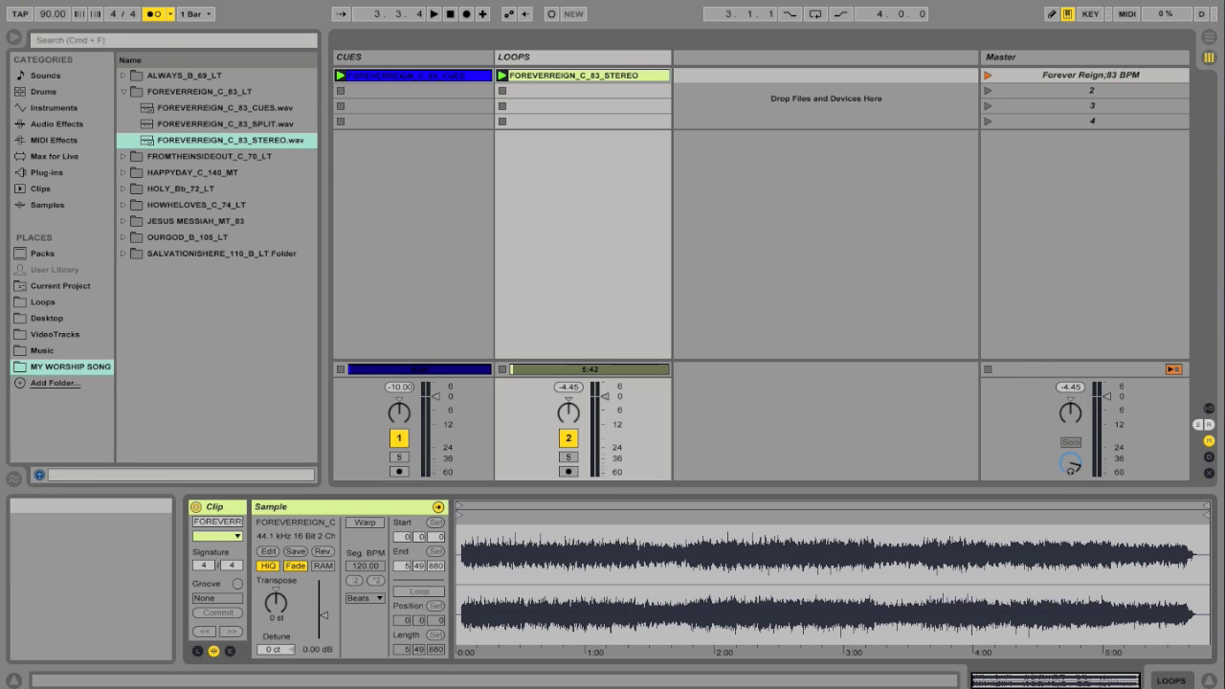
click(50, 21)
Set the song tempo to 83 BPM, warp the loop and cue clips, and launch scene 1.
text(83)
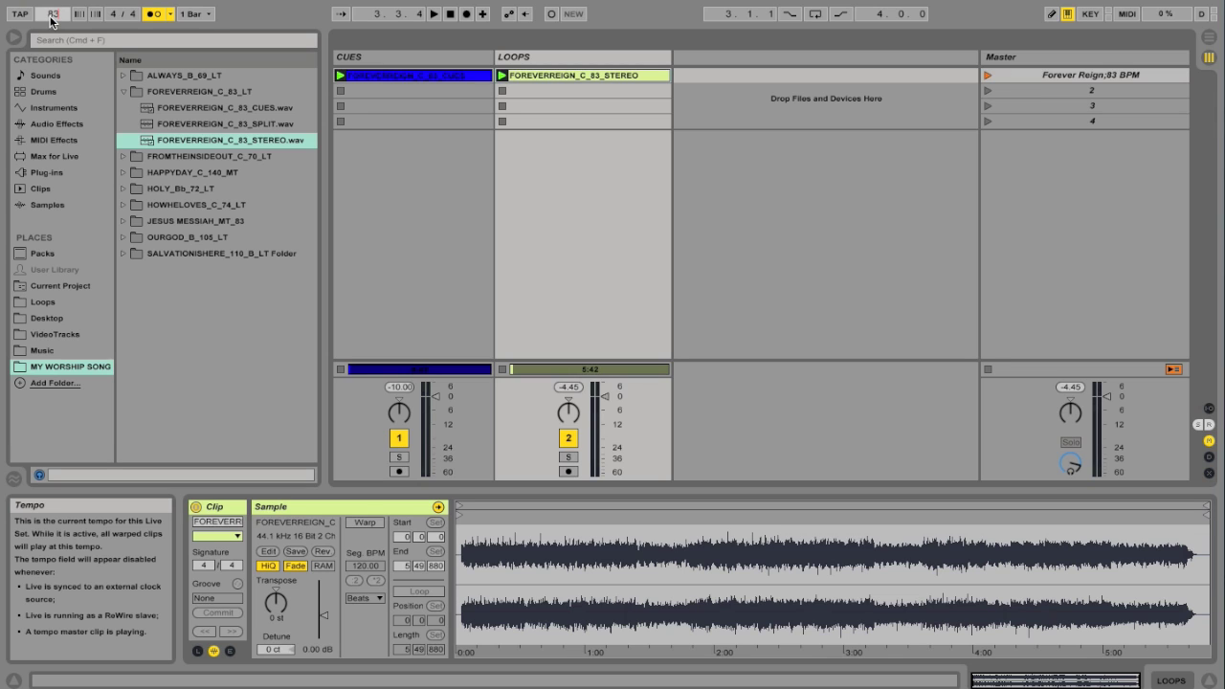
key(Return)
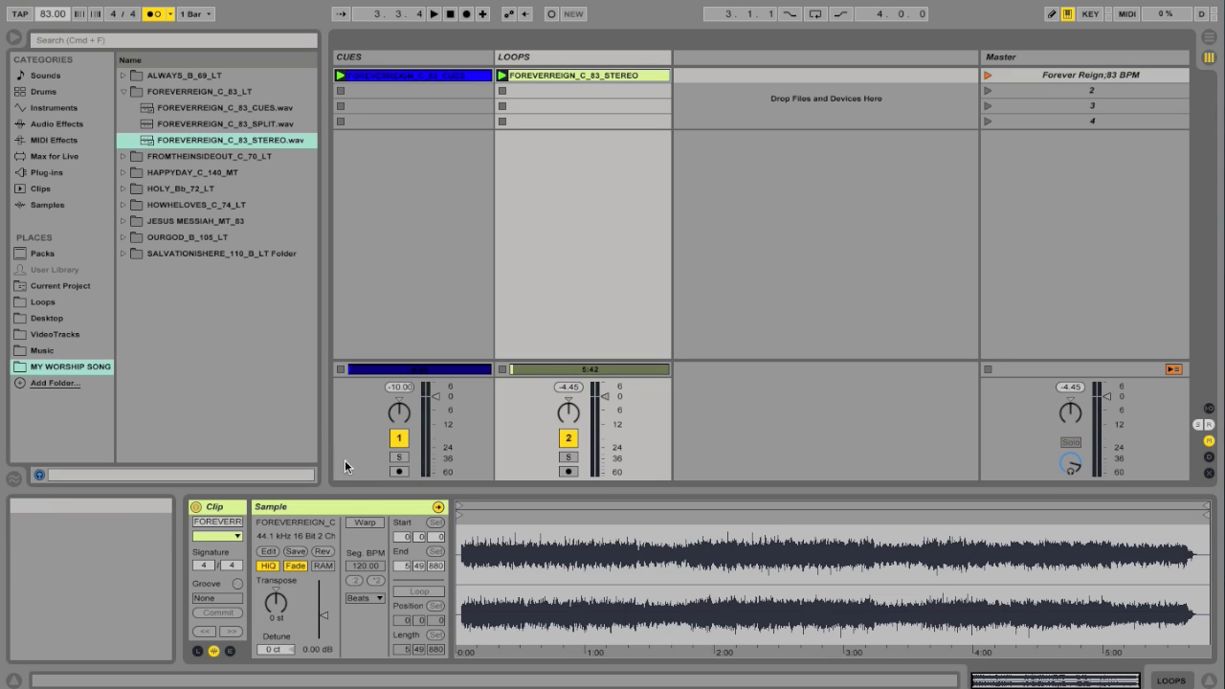
click(363, 523)
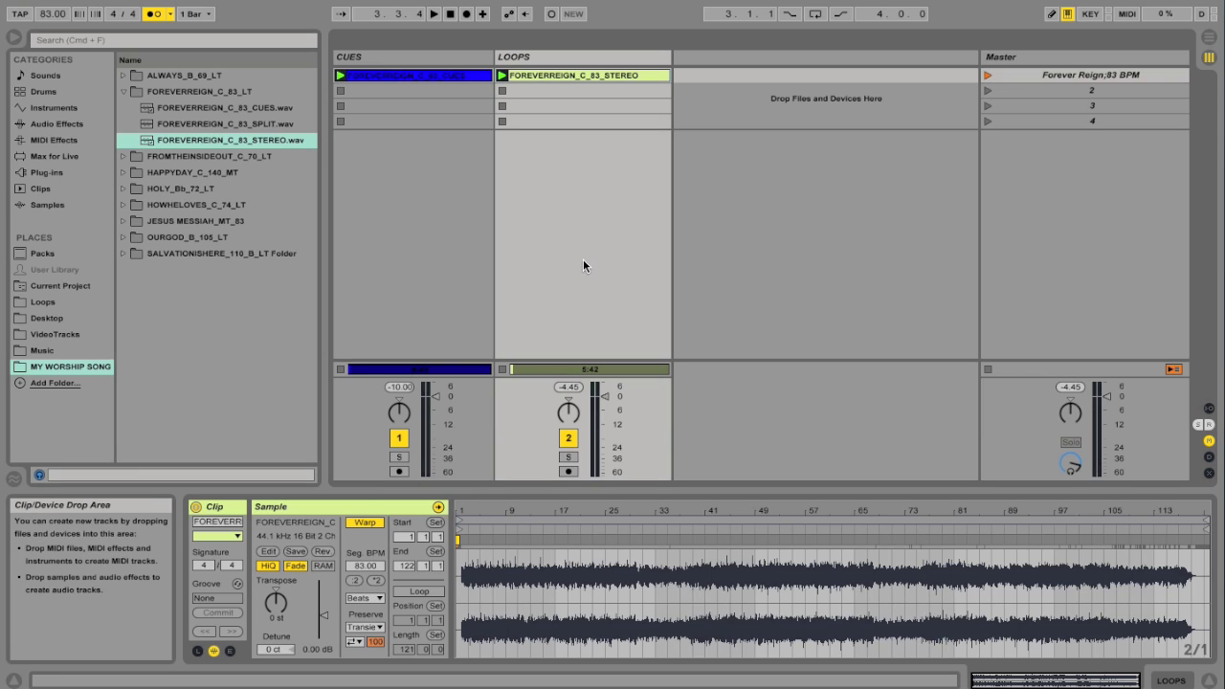
click(455, 81)
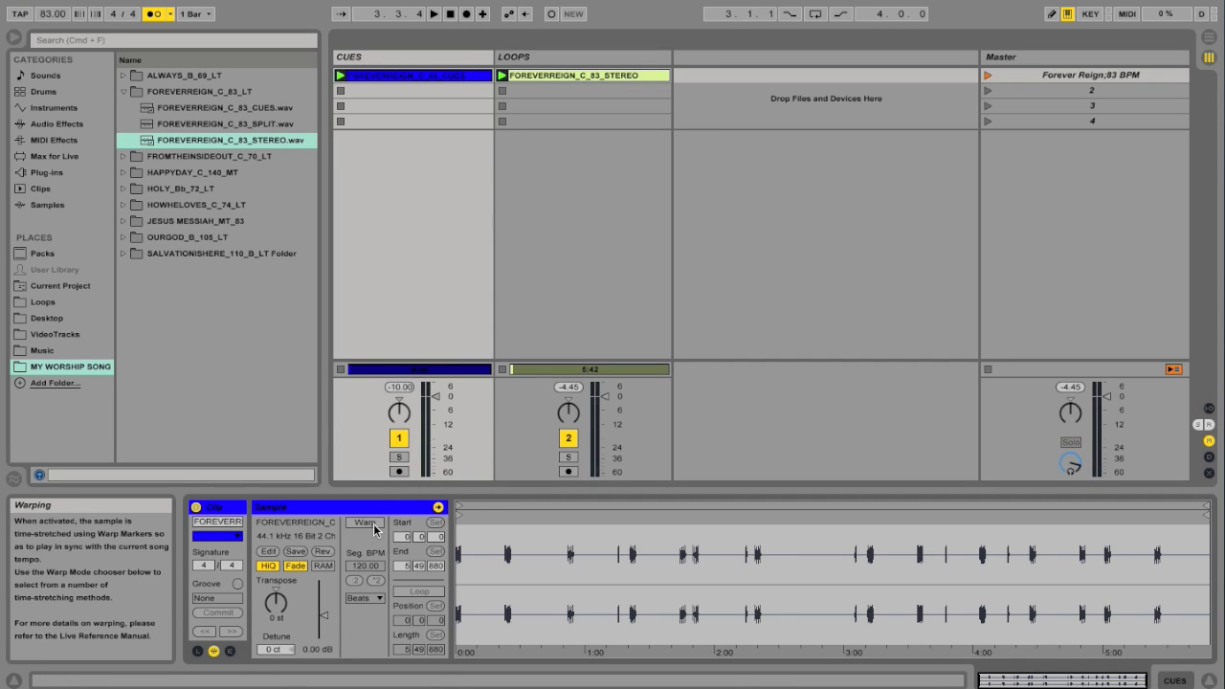
click(364, 523)
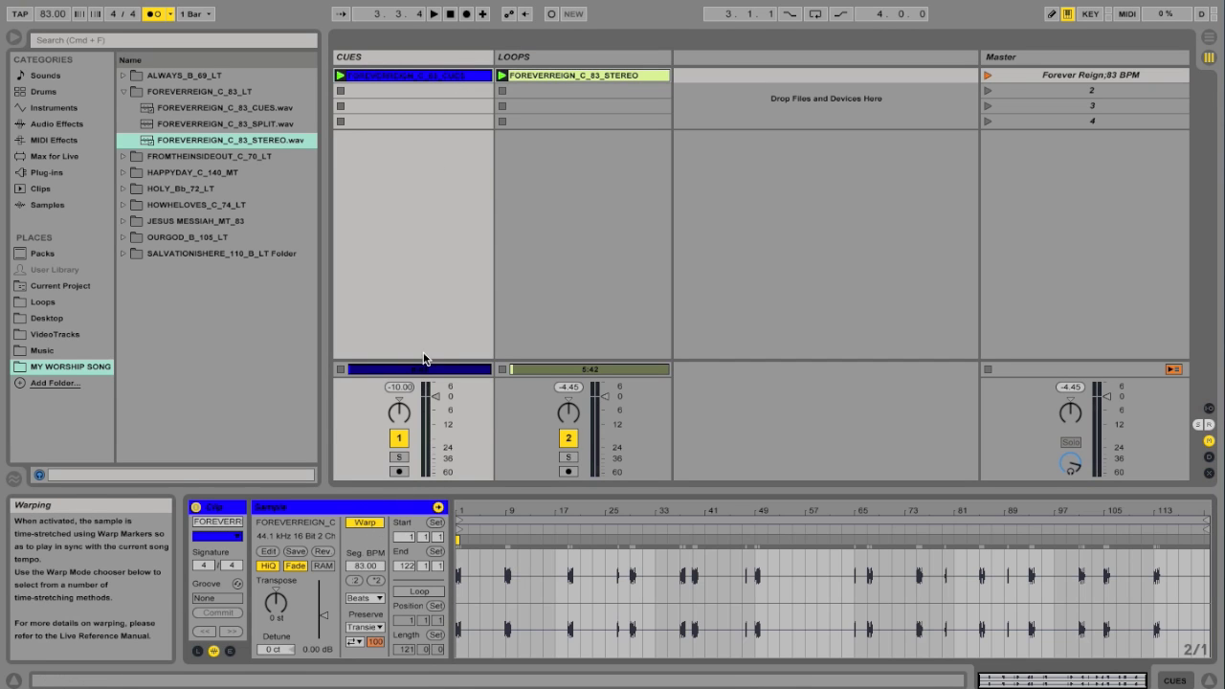
click(612, 77)
click(986, 77)
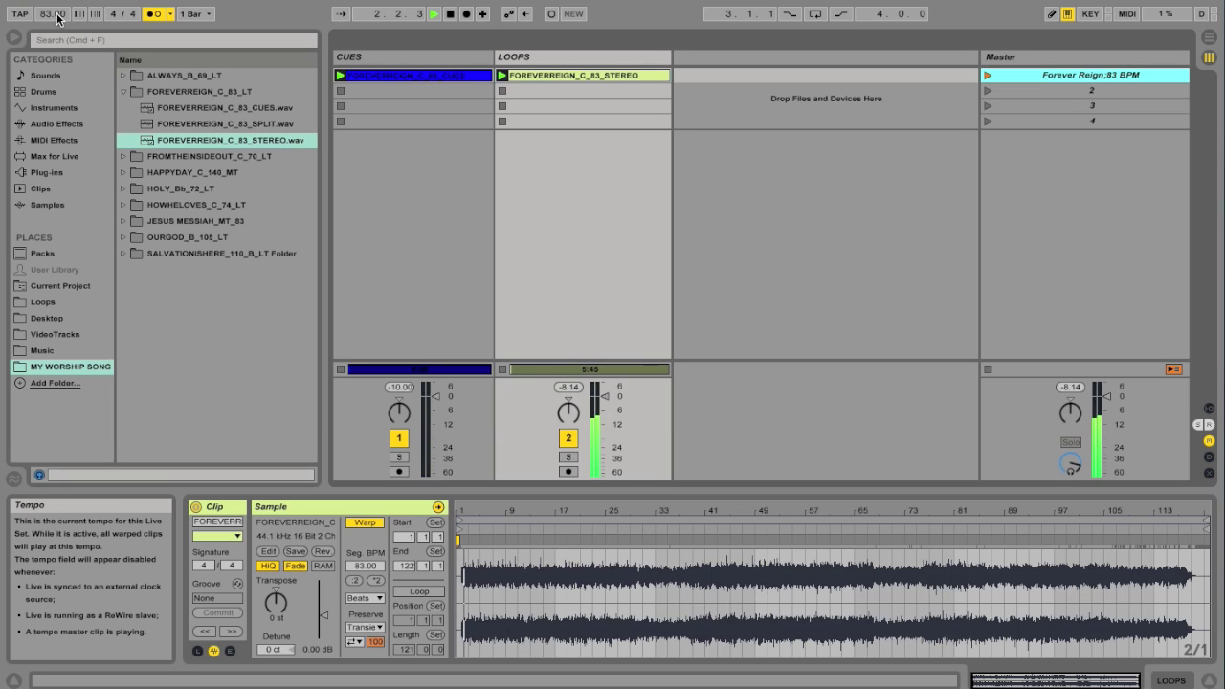
Sweep the tempo through 91, 86, 81 and 79 BPM, settle on 84, and stop playback.
drag(55, 15, 54, 1)
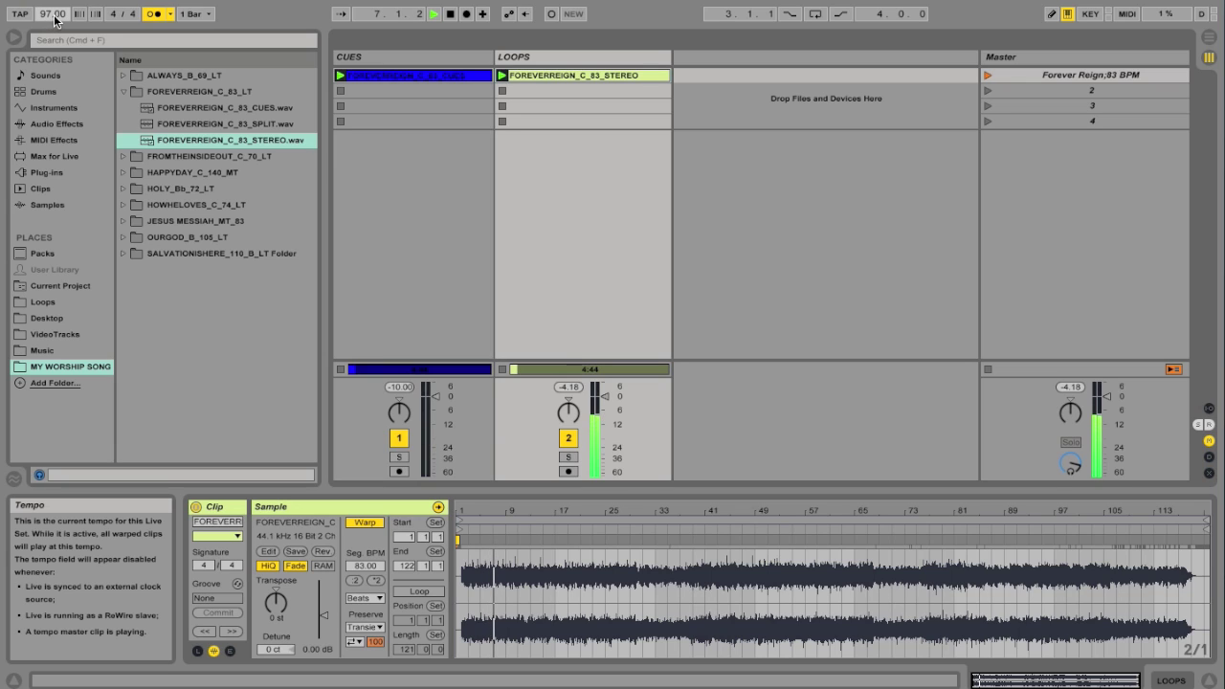
drag(56, 19, 56, 32)
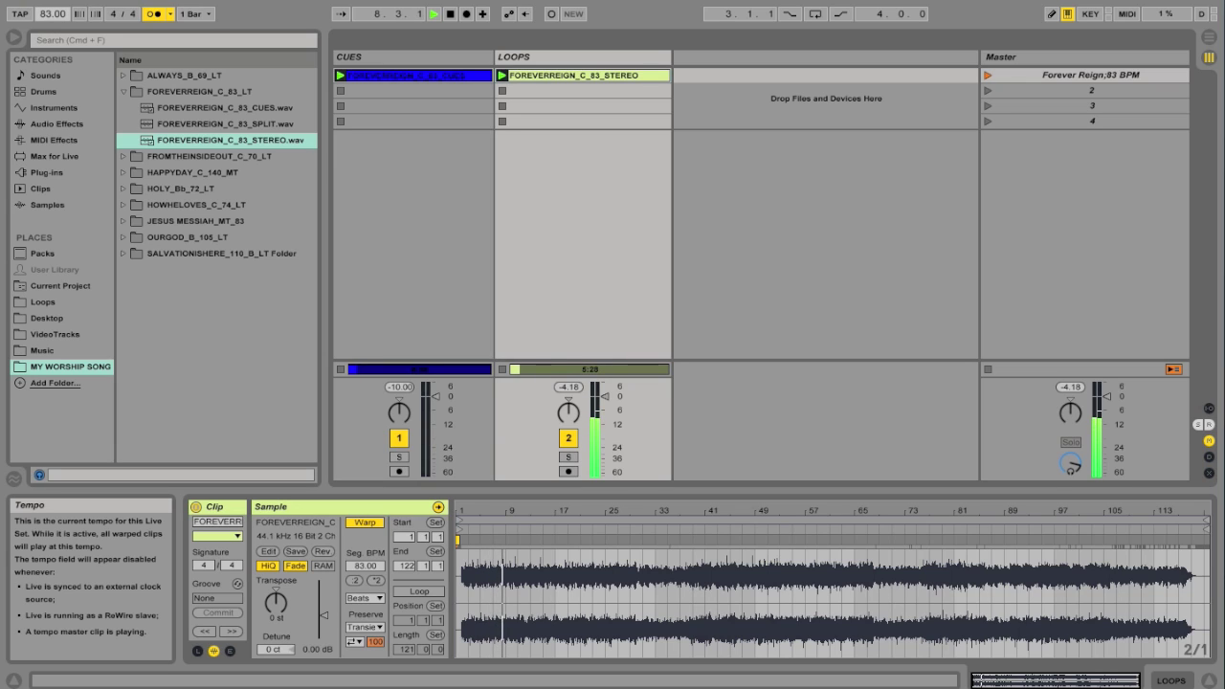
drag(55, 32, 56, 35)
key(Down)
key(Down)
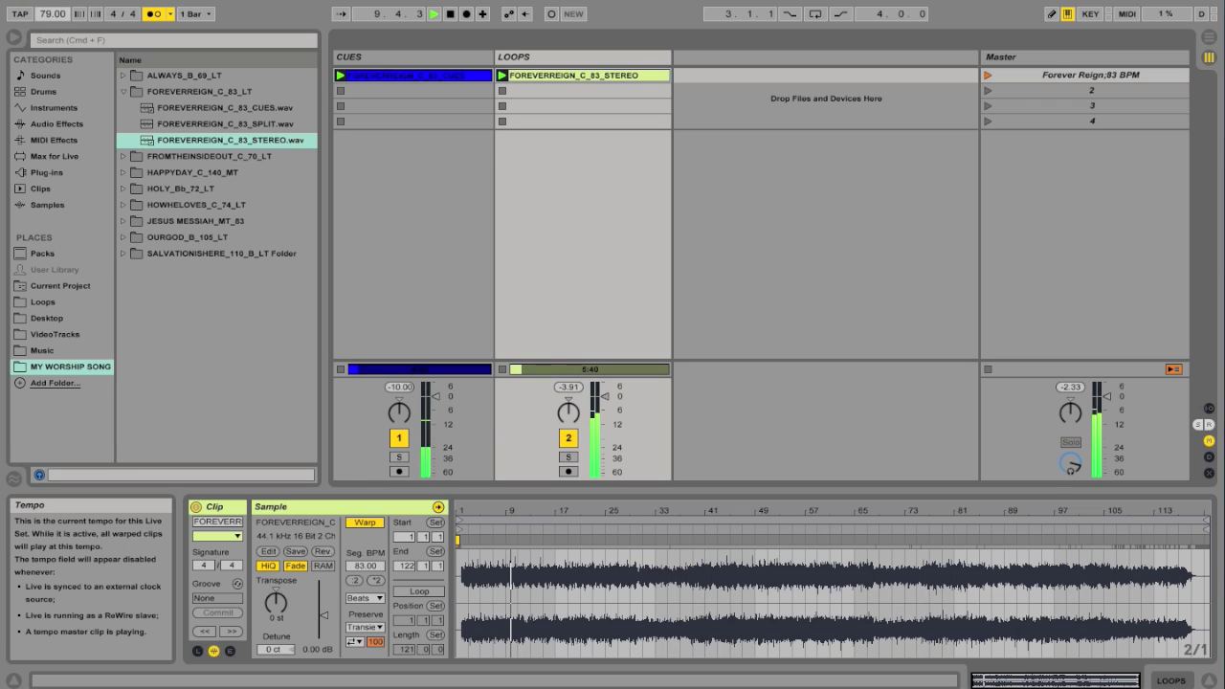
key(Up)
key(Up)
key(Up)
key(Up)
key(Up)
key(space)
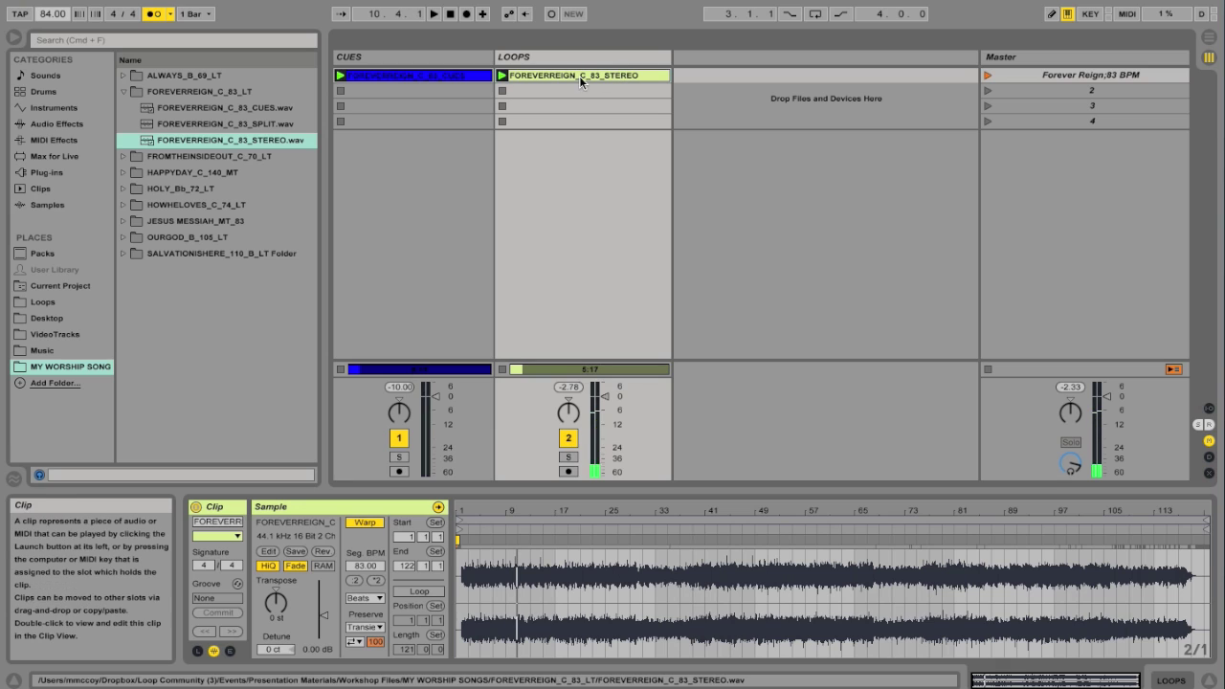
Transpose the stereo loop clip to +2 st and relaunch the Forever Reign scene at 83 BPM.
click(587, 81)
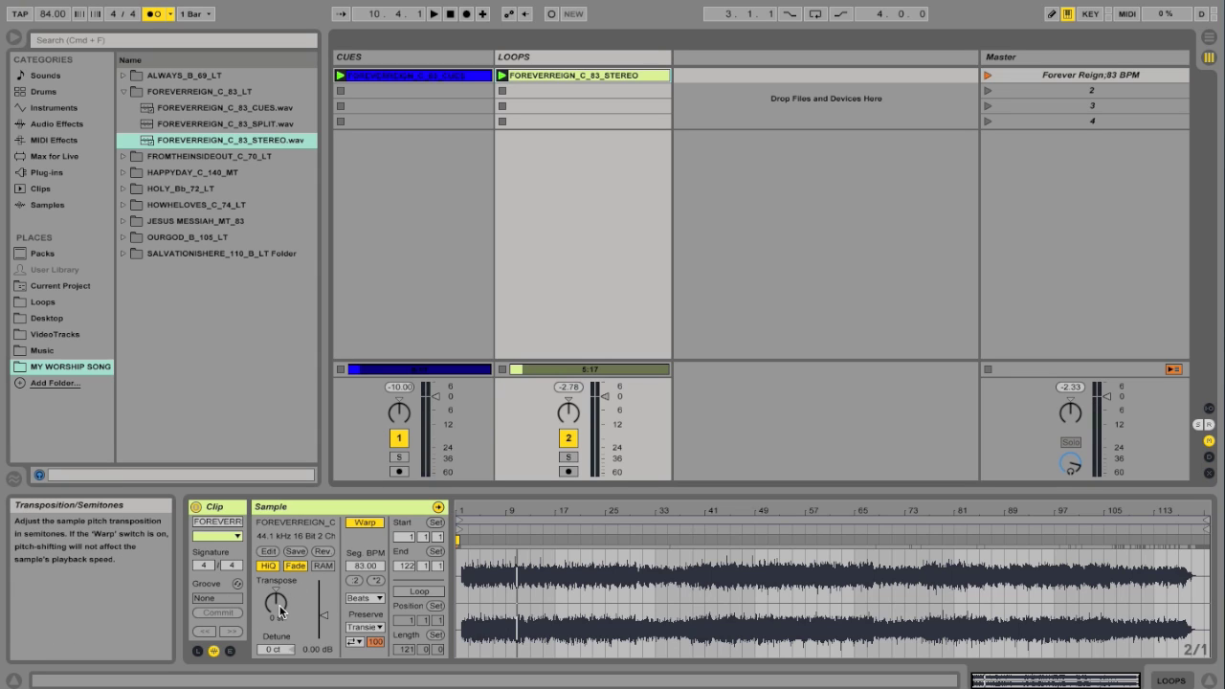
drag(281, 604, 282, 604)
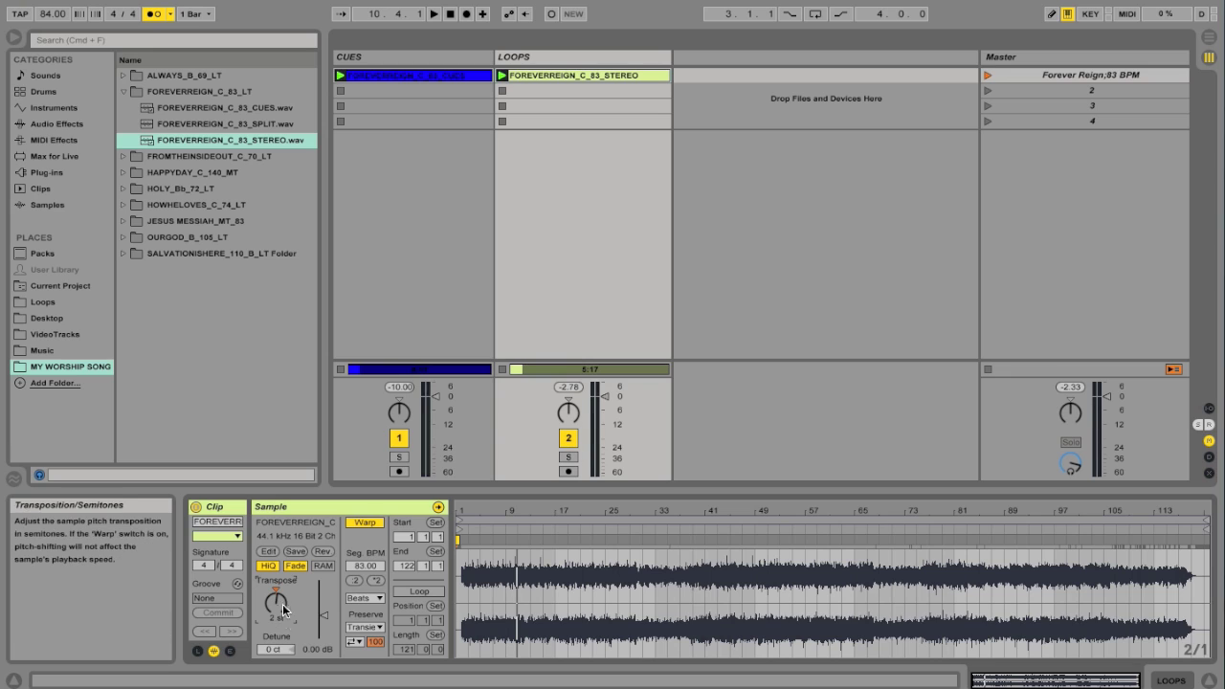
click(986, 76)
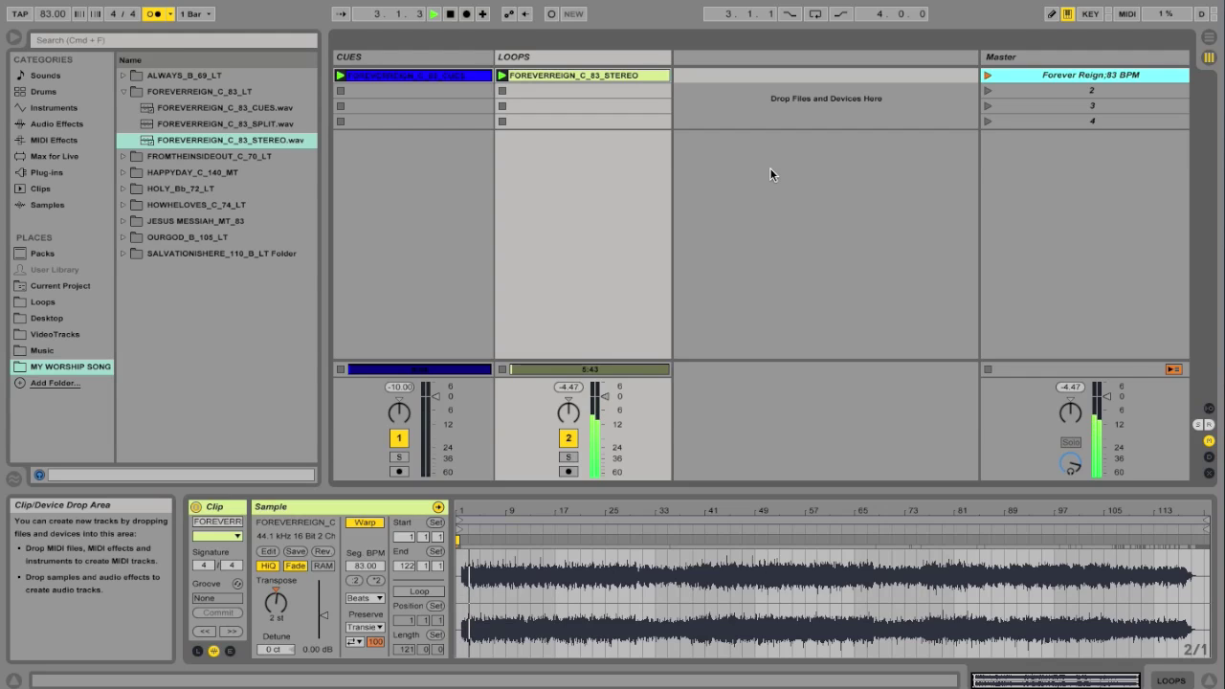
Change the stereo loop clip's warp mode from Beats to Complex, then stop playback.
click(575, 78)
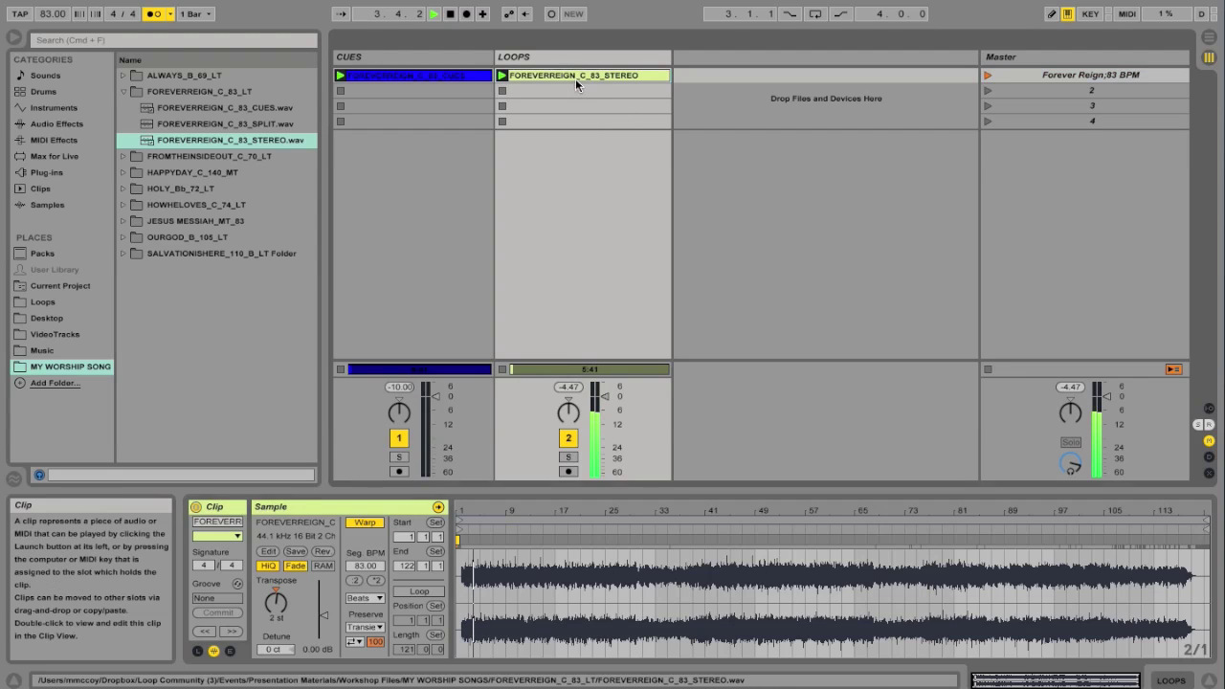
click(377, 599)
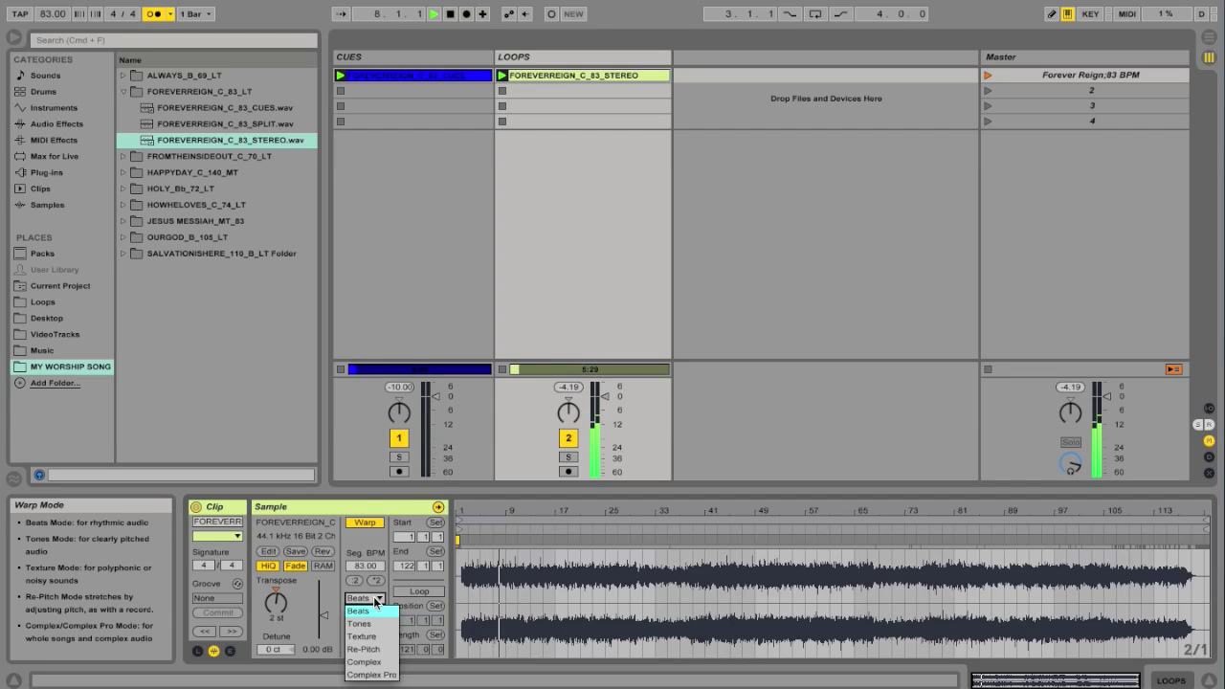
click(380, 662)
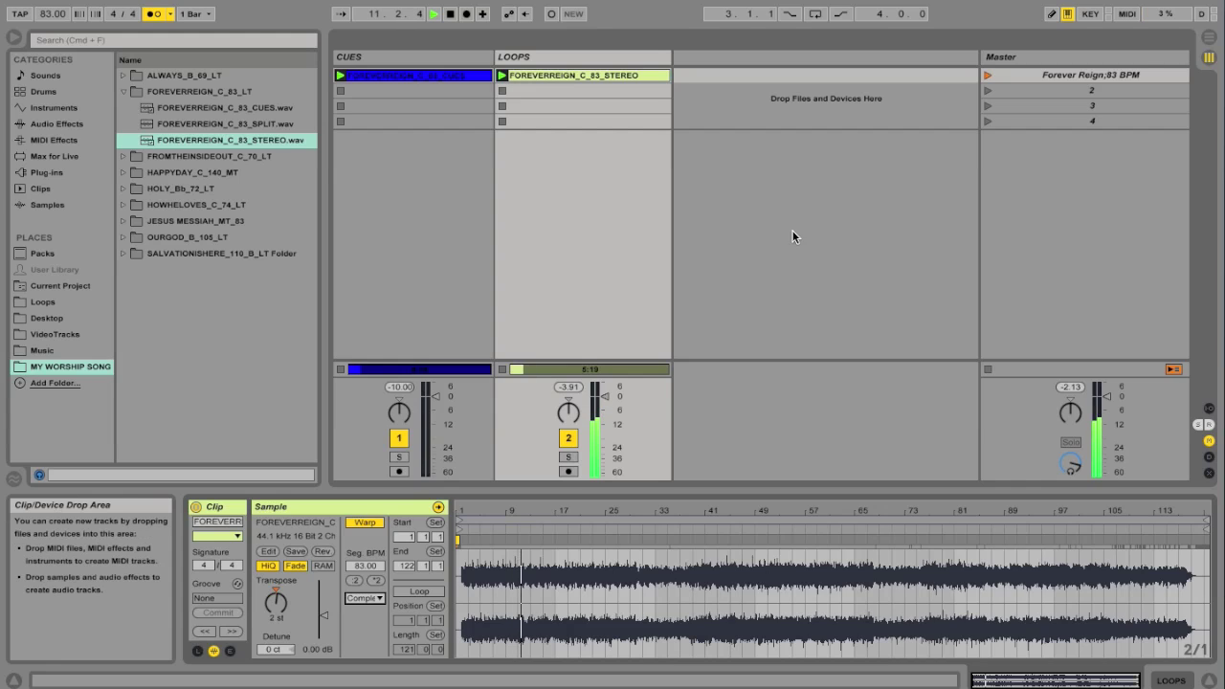
key(space)
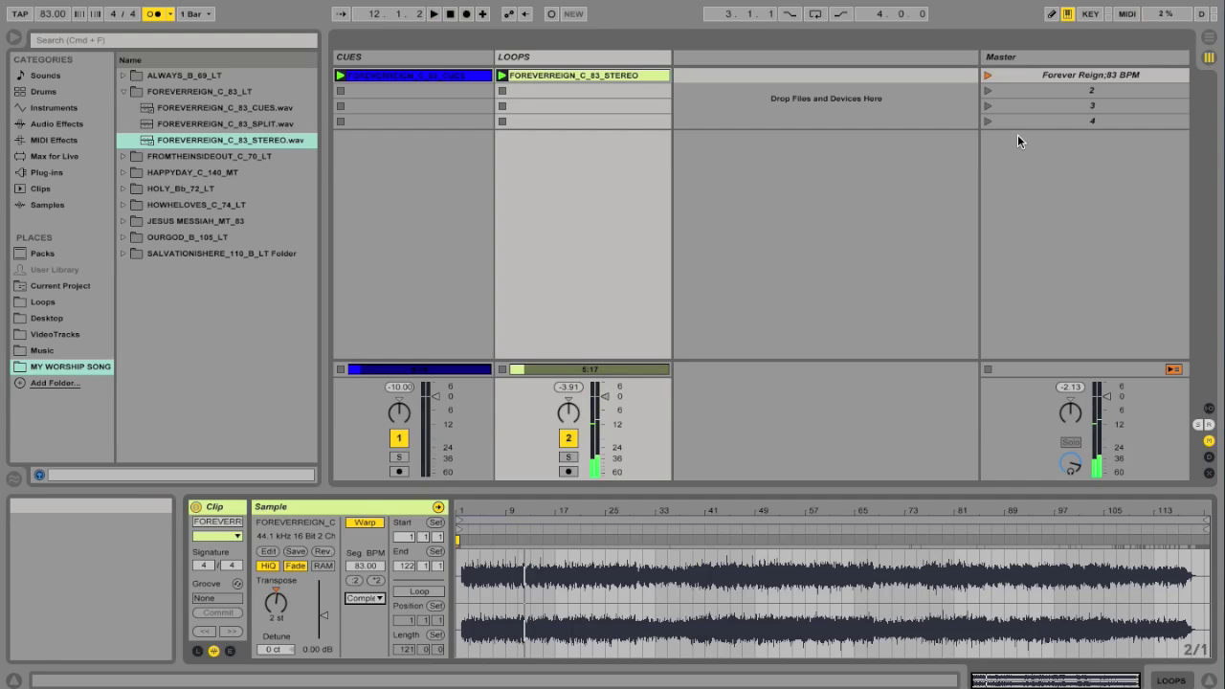